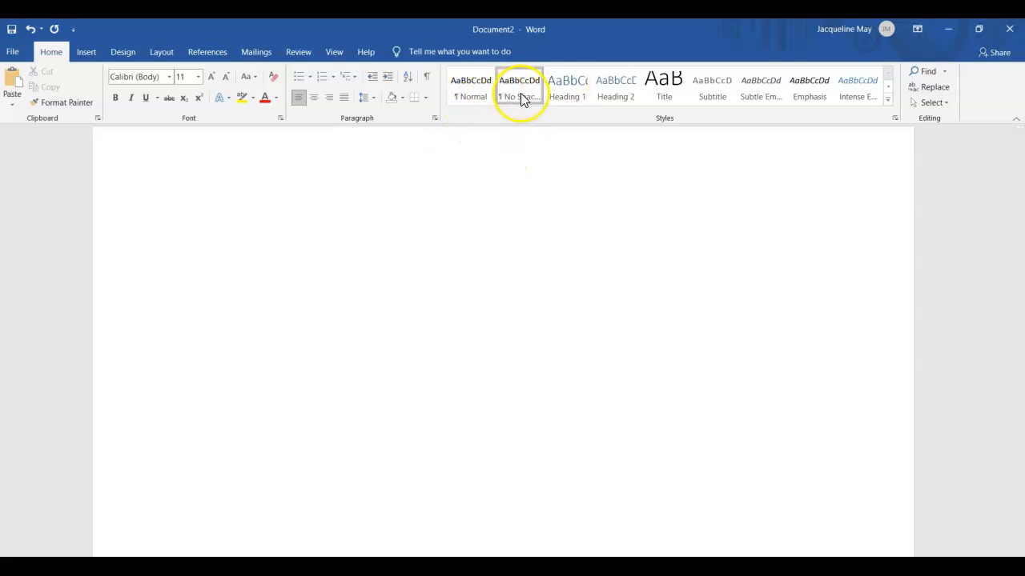
Step: Set the empty document's font to Times New Roman, size 12
left_click(172, 82)
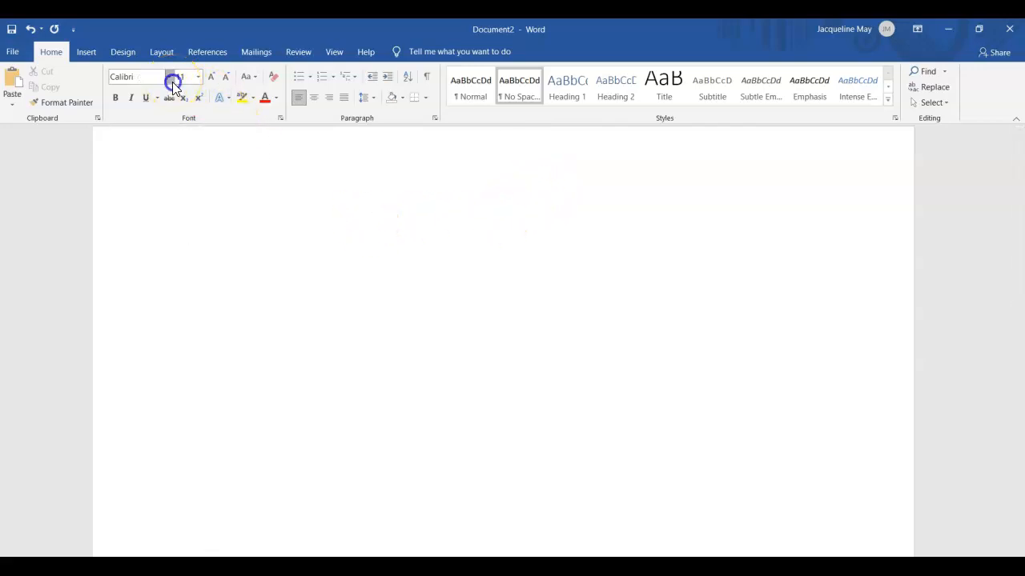
left_click(196, 160)
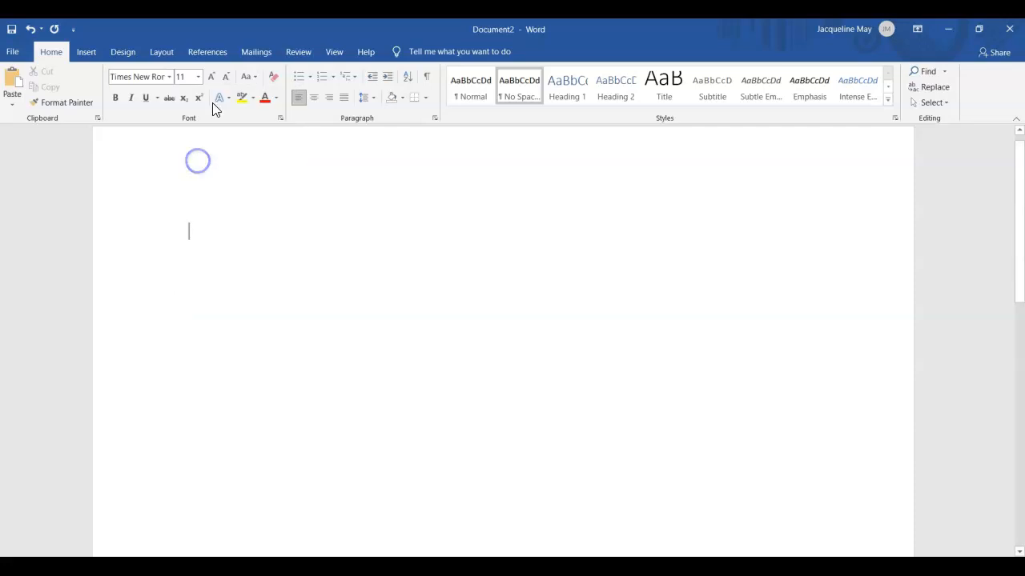
left_click(197, 77)
left_click(184, 149)
left_click(227, 251)
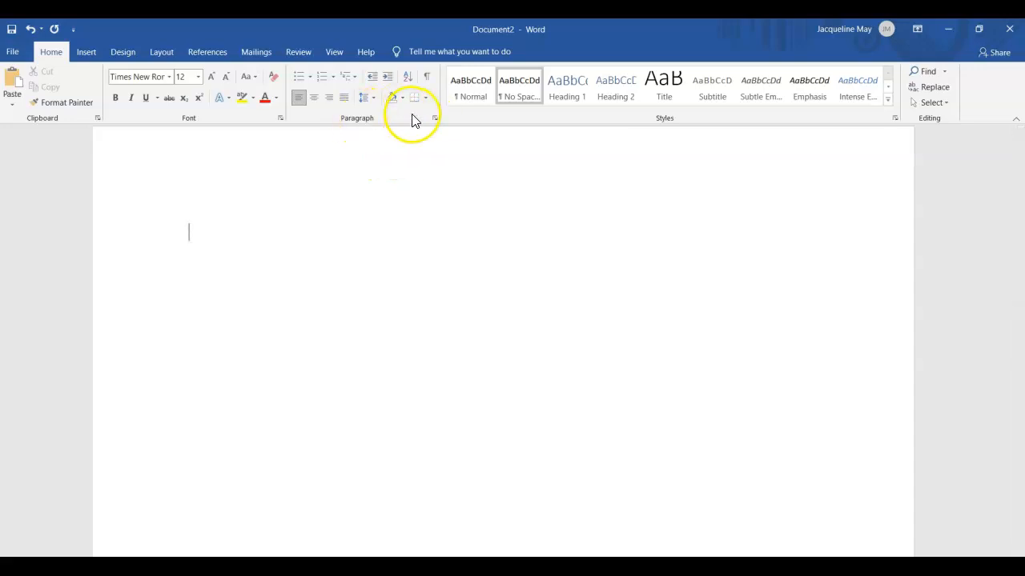
Step: Set the paragraph line spacing to Double and check the default tab stops
left_click(435, 118)
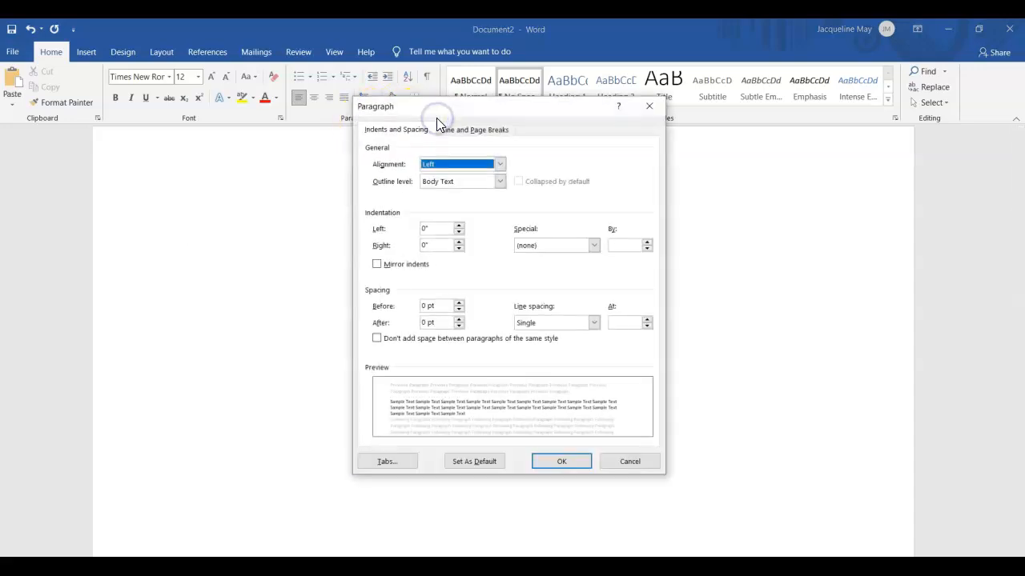
left_click(595, 325)
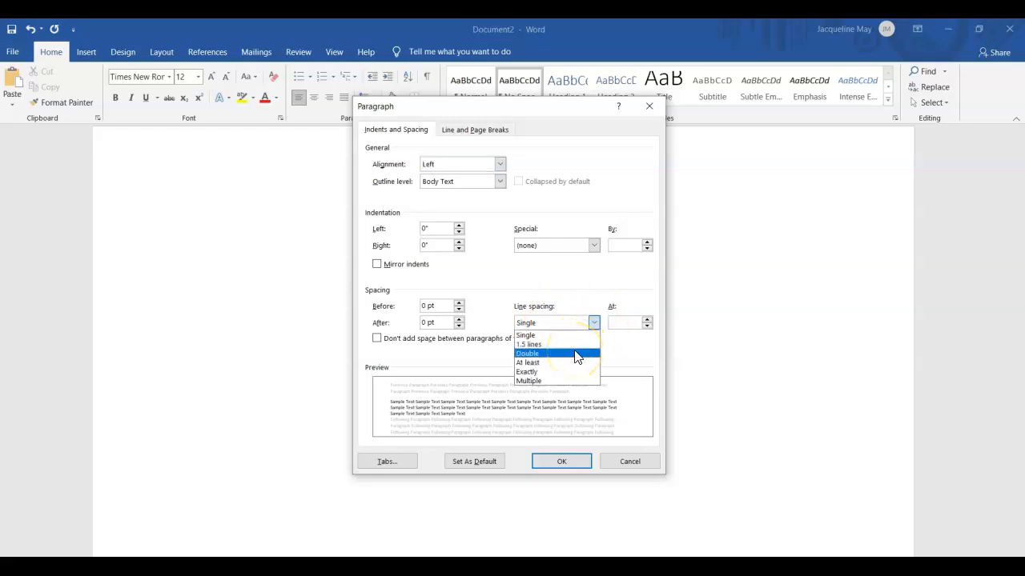
left_click(576, 353)
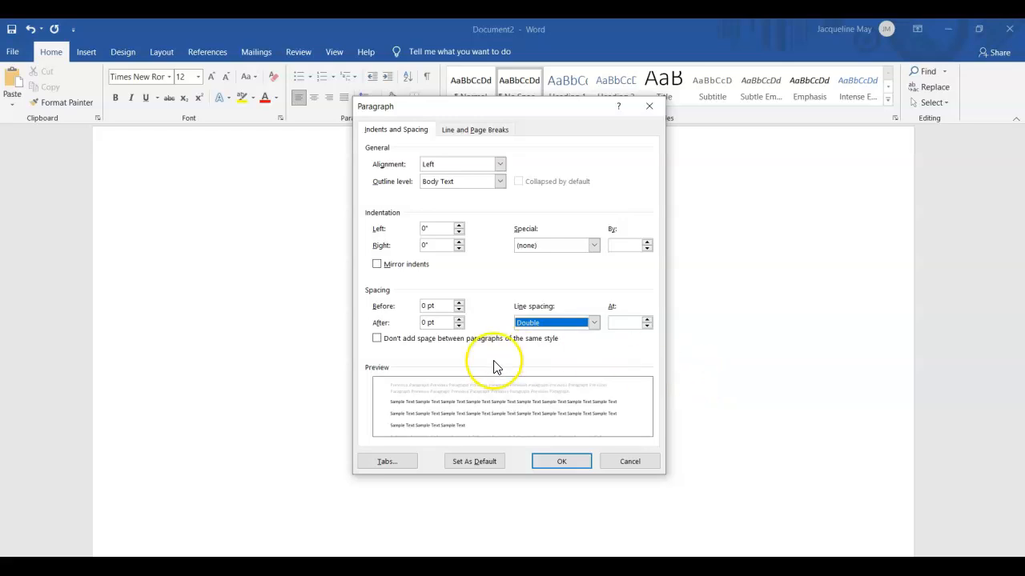
left_click(384, 463)
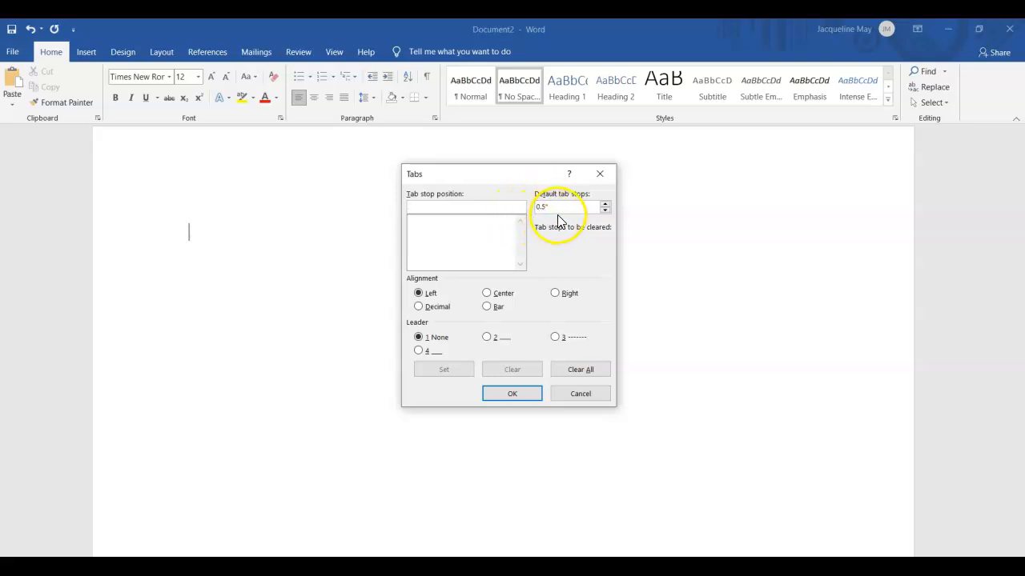
left_click(604, 173)
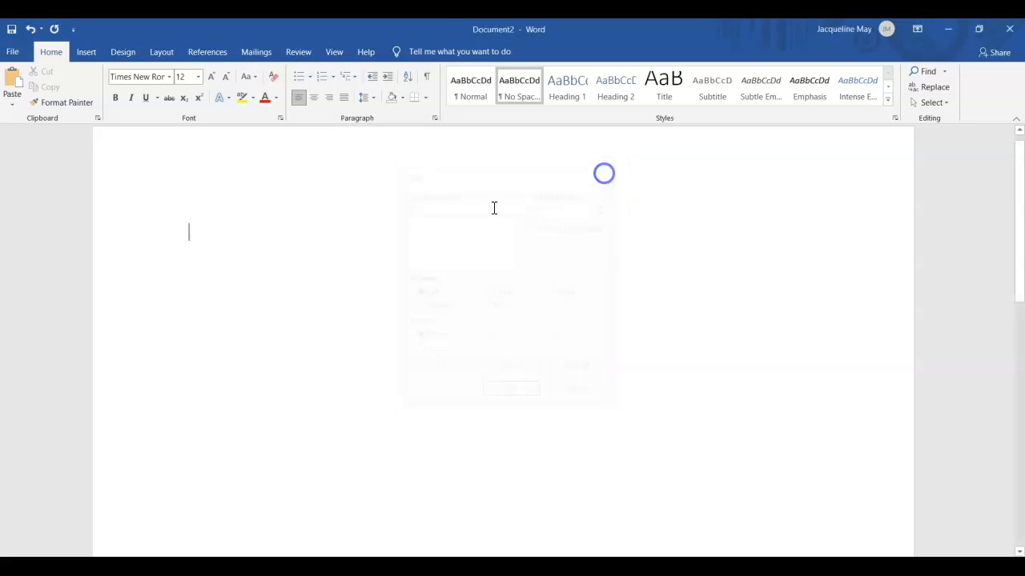
Step: Enter the heading on four separate lines: the student's full name, the professor's name, ENC 1101-4315 and 10 March 2021
type("Elizabeth Bennet")
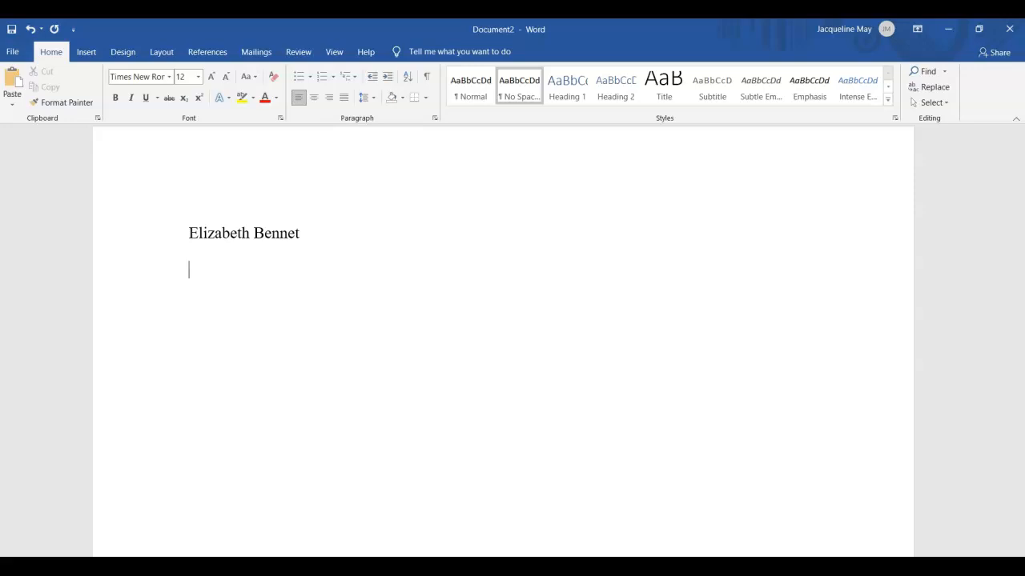
type("Professor May")
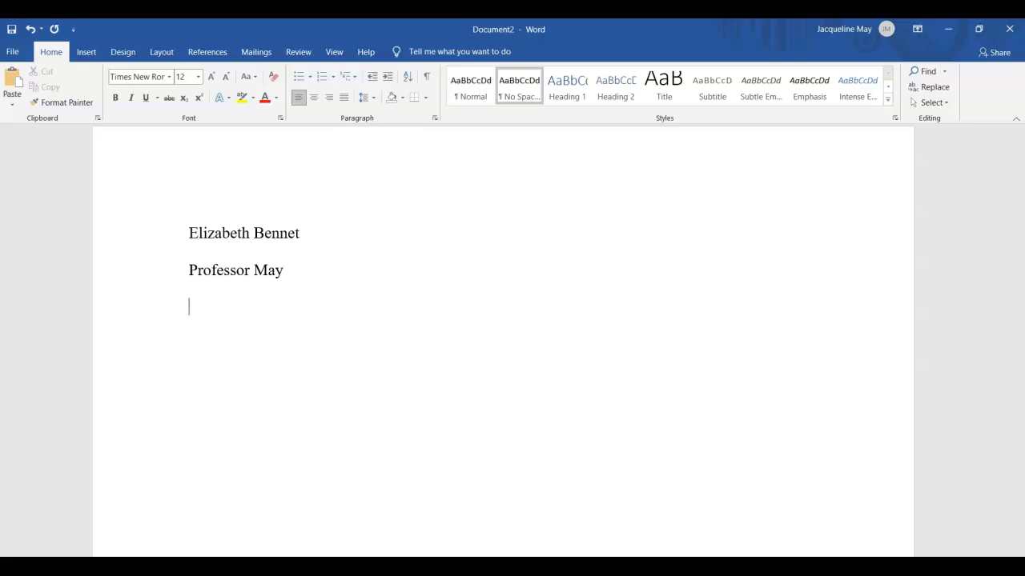
type("ENC 1101")
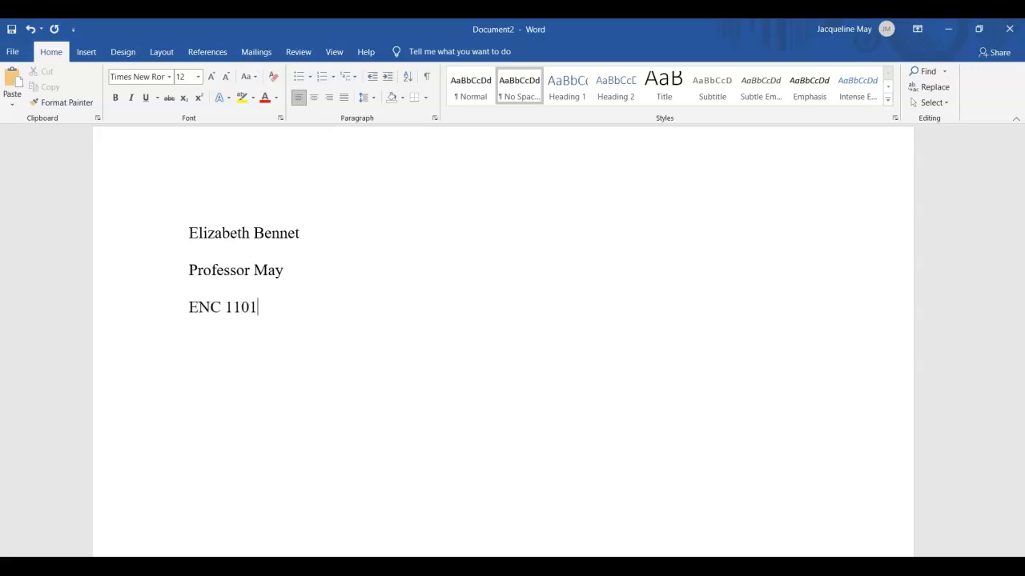
type("-4315")
key("Return")
type("10 Ma")
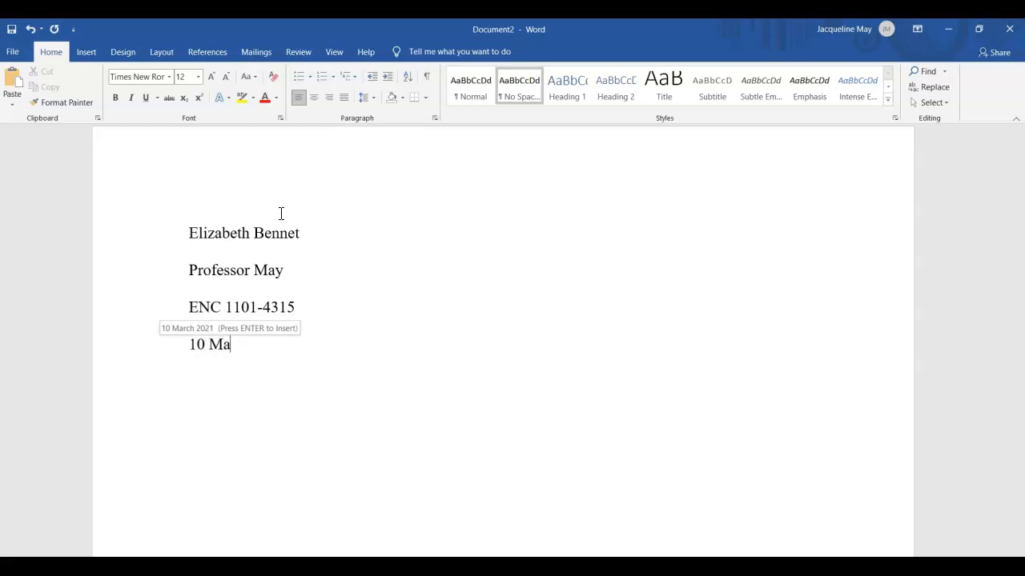
type("rch 2021")
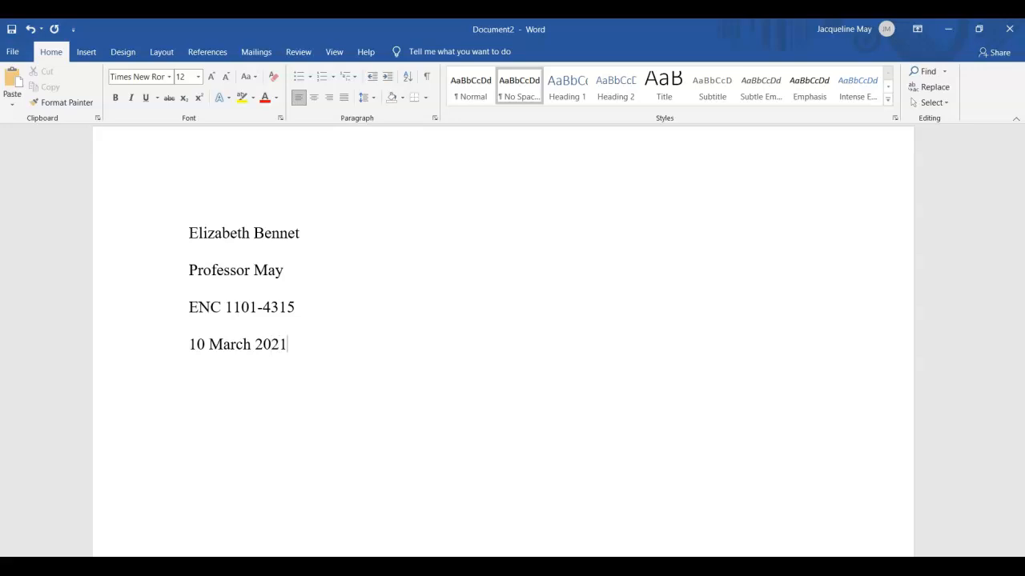
key("Return")
Step: Try the date formats 3/10/21 and 03 Mar 21 on separate lines below the date and delete both
type("3/10/2")
type("1 ")
type("03 Ma")
type("r ")
type("21")
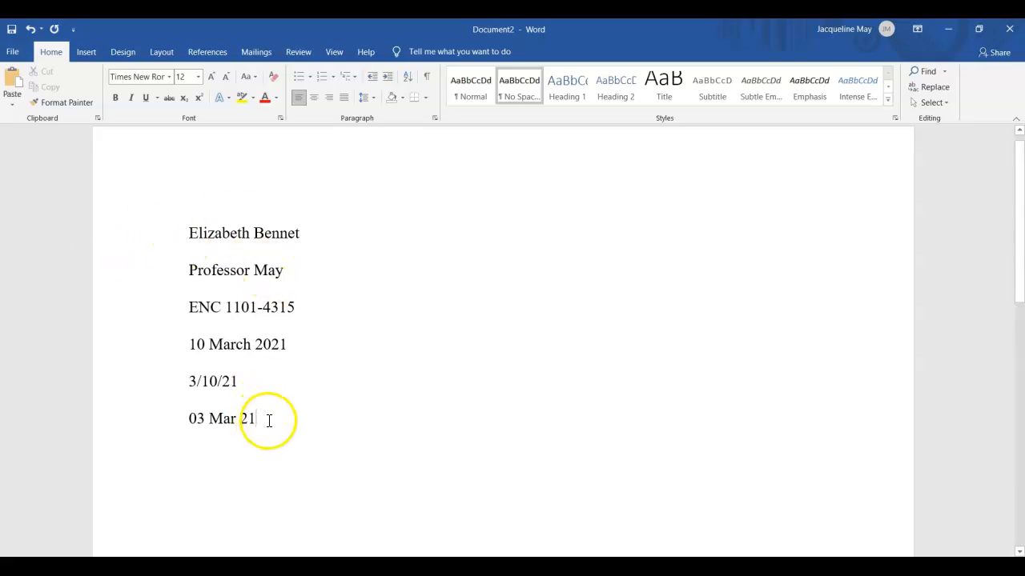
left_click_drag(268, 419, 170, 386)
key("Delete")
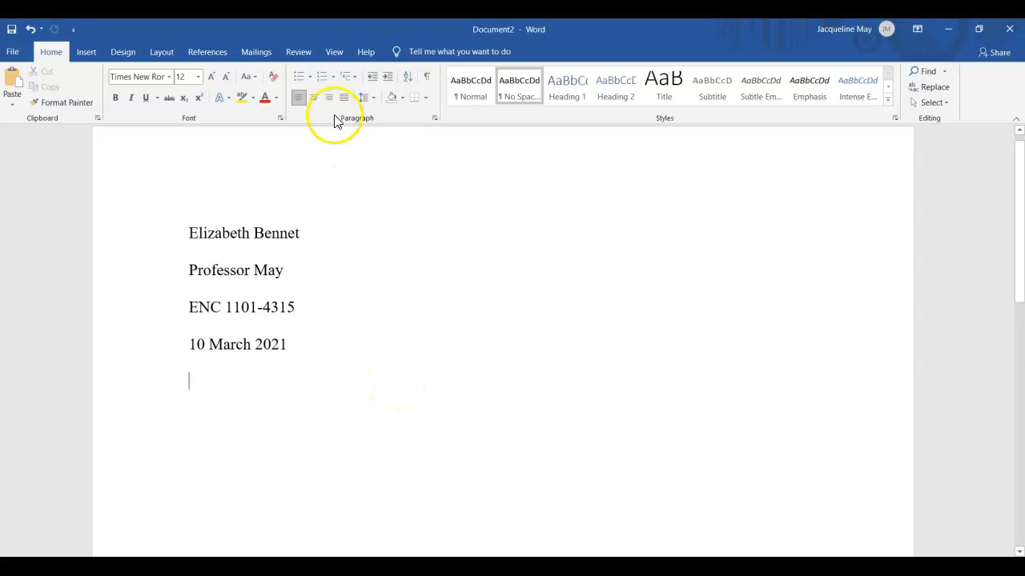
Step: Add the centered title "My Mom Was Always Right" below the date and start a new line
left_click(317, 101)
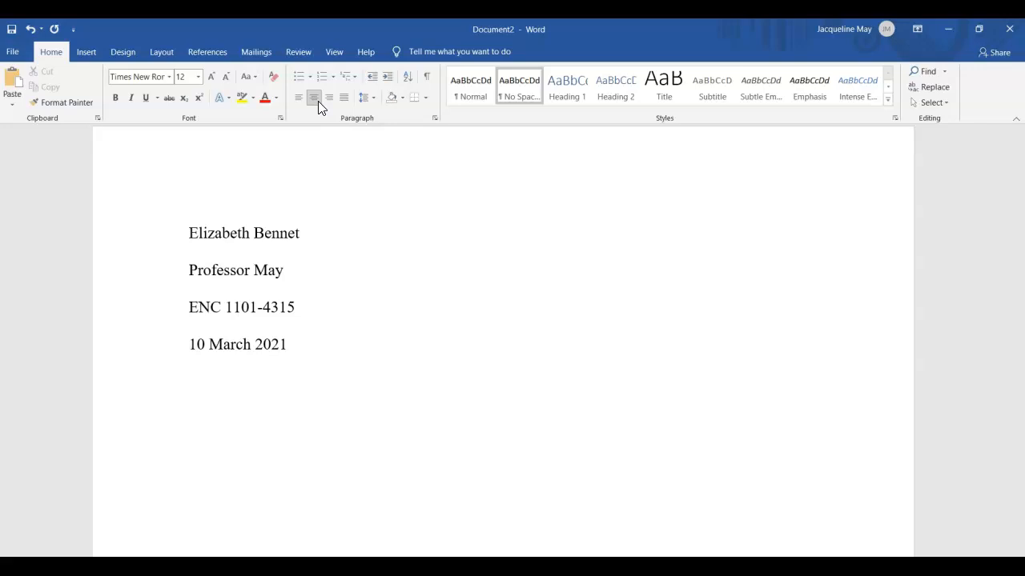
type("My Mom Wa")
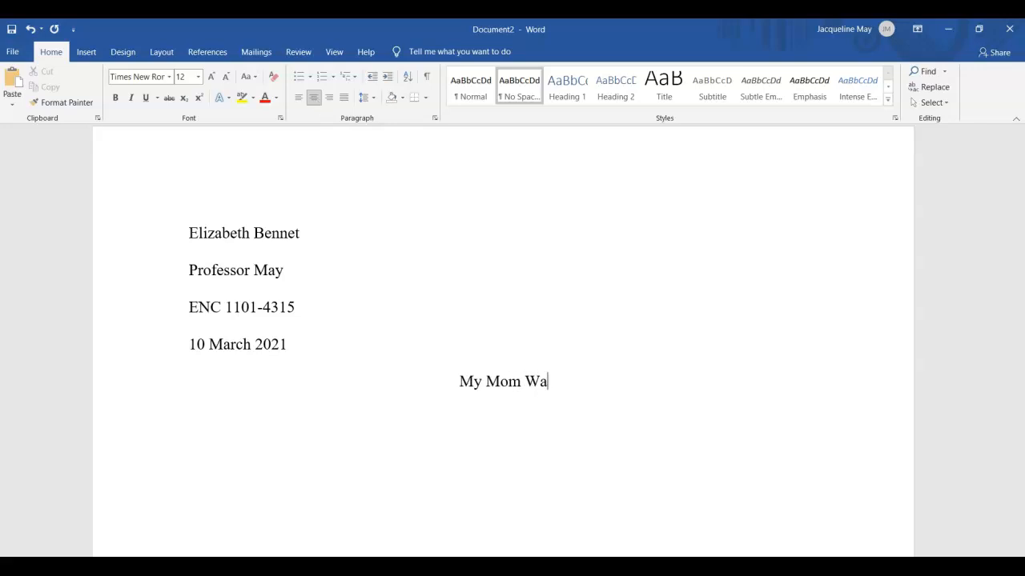
type("s Always")
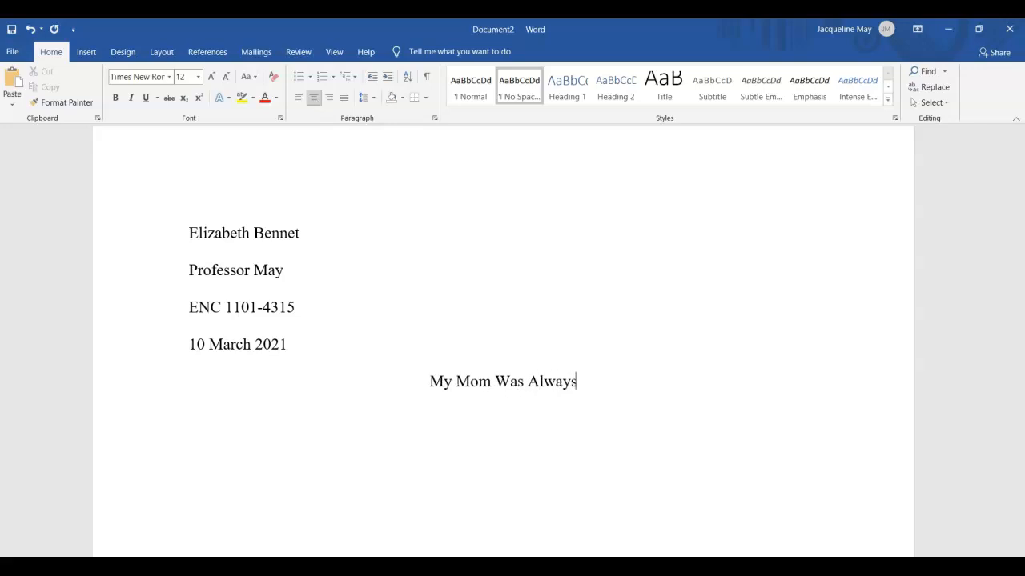
type(" Right")
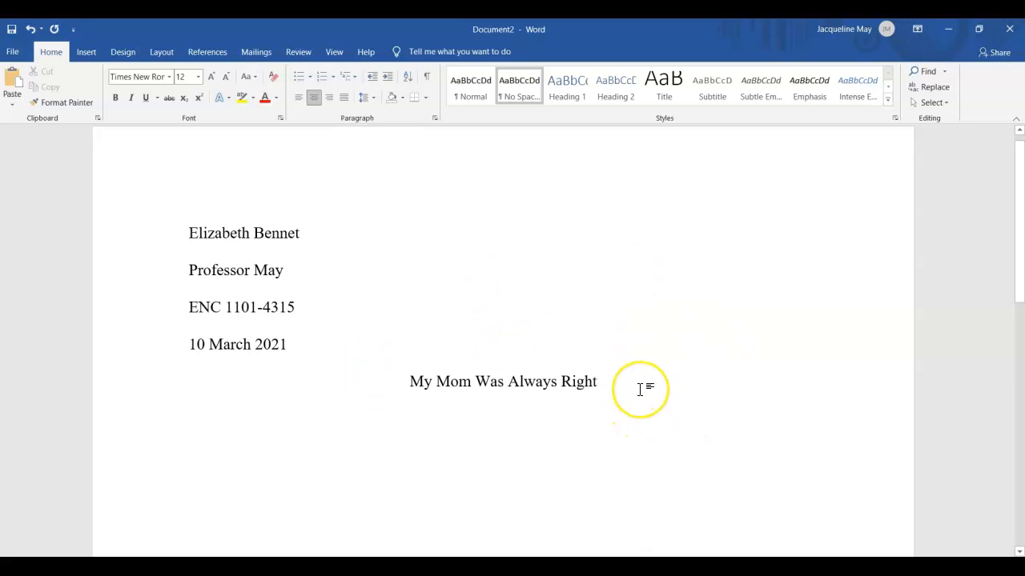
key("Return")
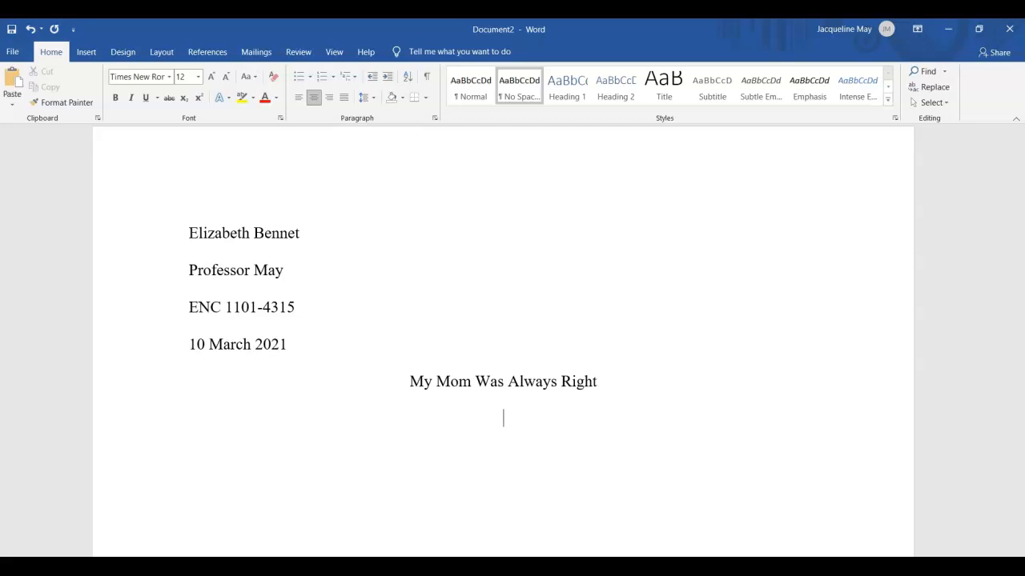
Step: Try "Yesterday and Today" as a second line of the title and remove it
type("Yesterday and Today")
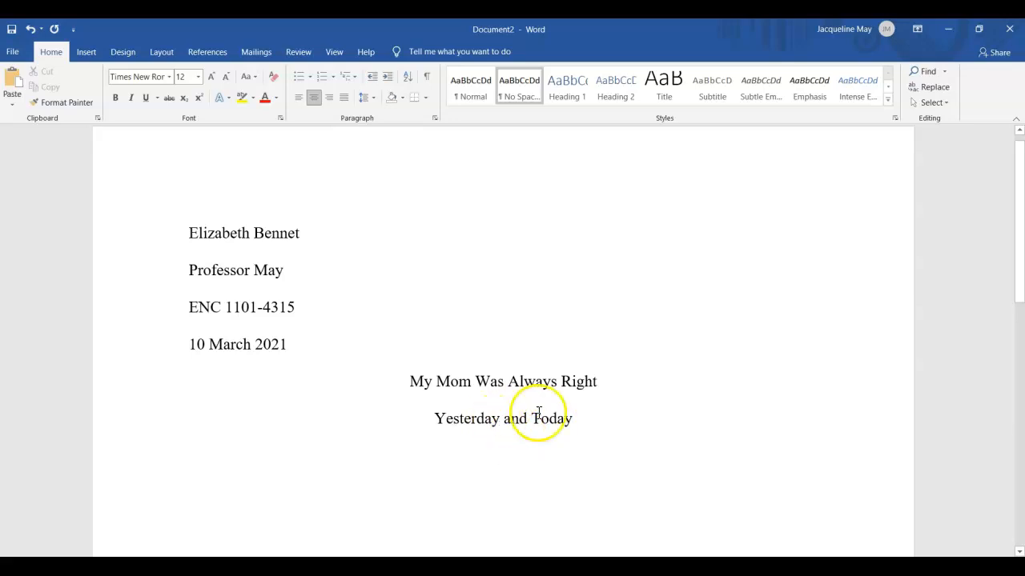
key("BackSpace")
key("BackSpace")
key("BackSpace")
key("BackSpace")
key("BackSpace")
key("BackSpace")
key("BackSpace")
key("BackSpace")
key("BackSpace")
key("BackSpace")
key("BackSpace")
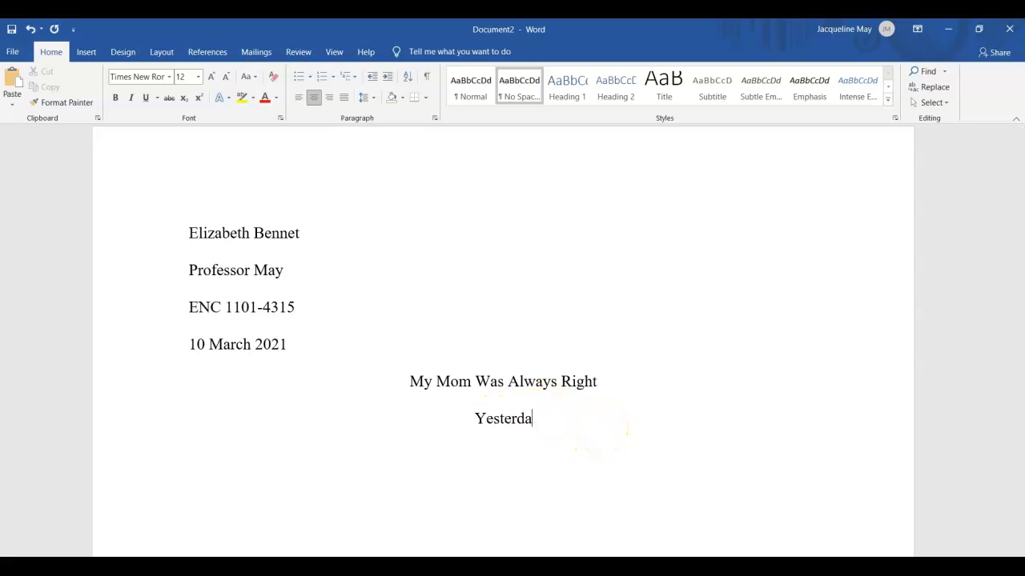
key("BackSpace")
key("BackSpace")
key("BackSpace")
key("BackSpace")
key("BackSpace")
key("BackSpace")
key("BackSpace")
key("BackSpace")
Step: Left-align the line below the title and insert a Plain Number 3 page number at the top of the page
left_click(297, 100)
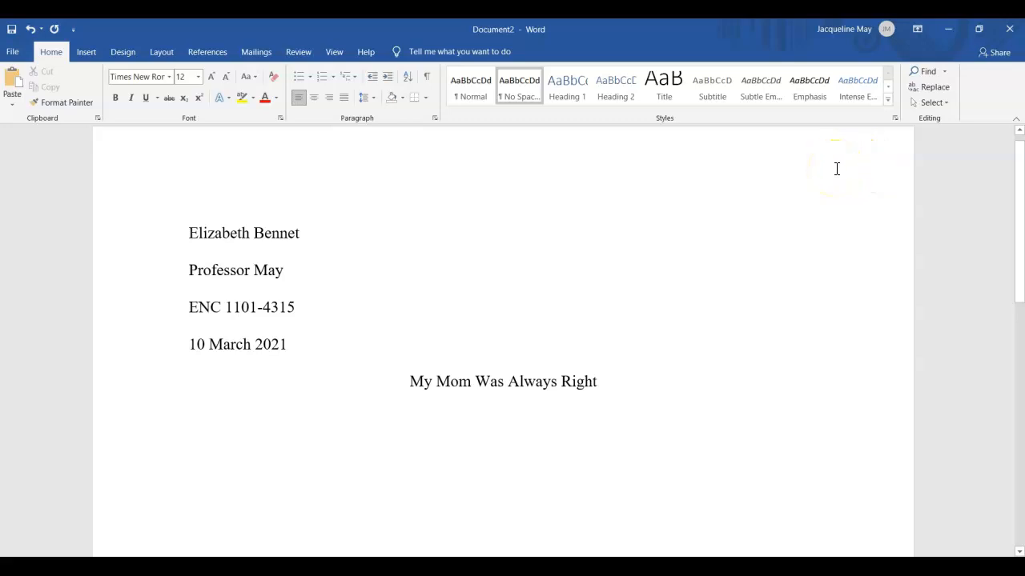
left_click(86, 53)
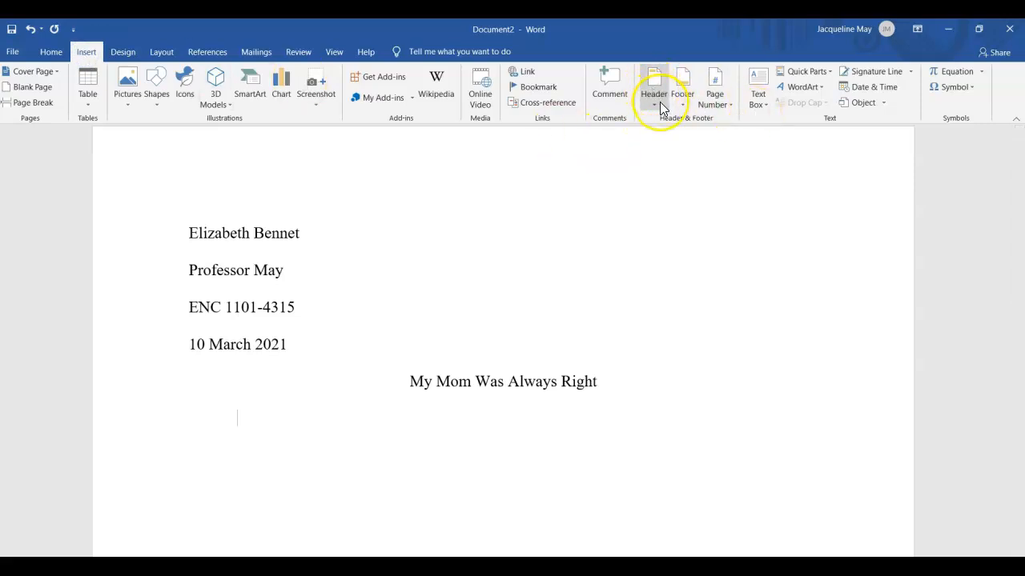
left_click(722, 100)
left_click(734, 124)
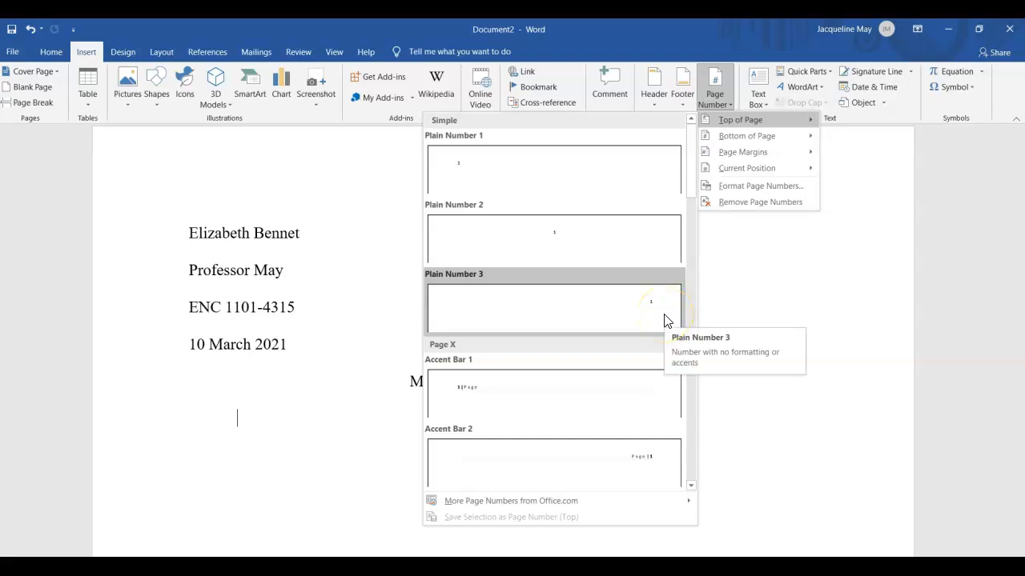
left_click(663, 321)
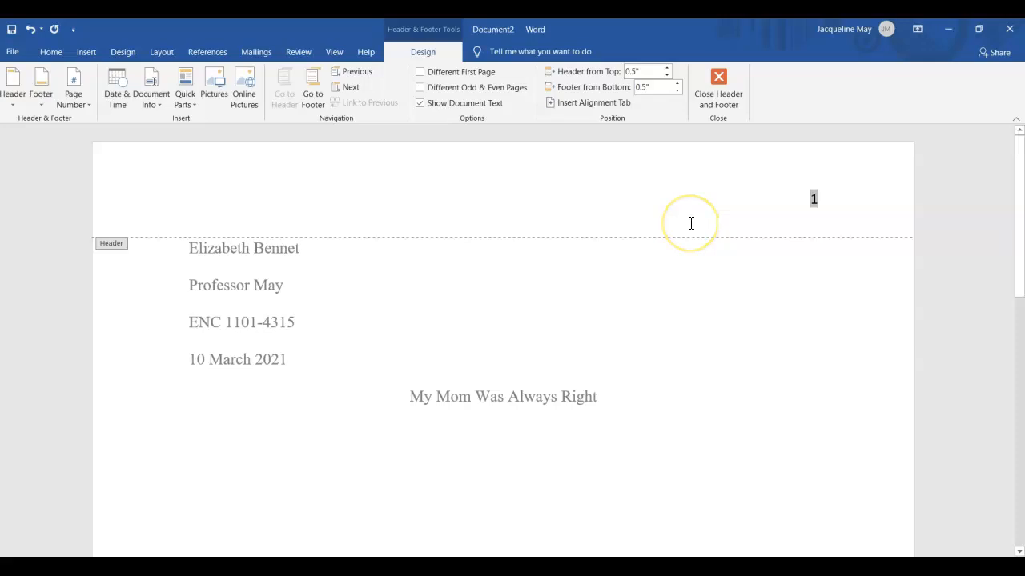
Step: Put the student's surname before the header's page number, format the whole header as Times New Roman, size 12, and return to the body
type("Bennet")
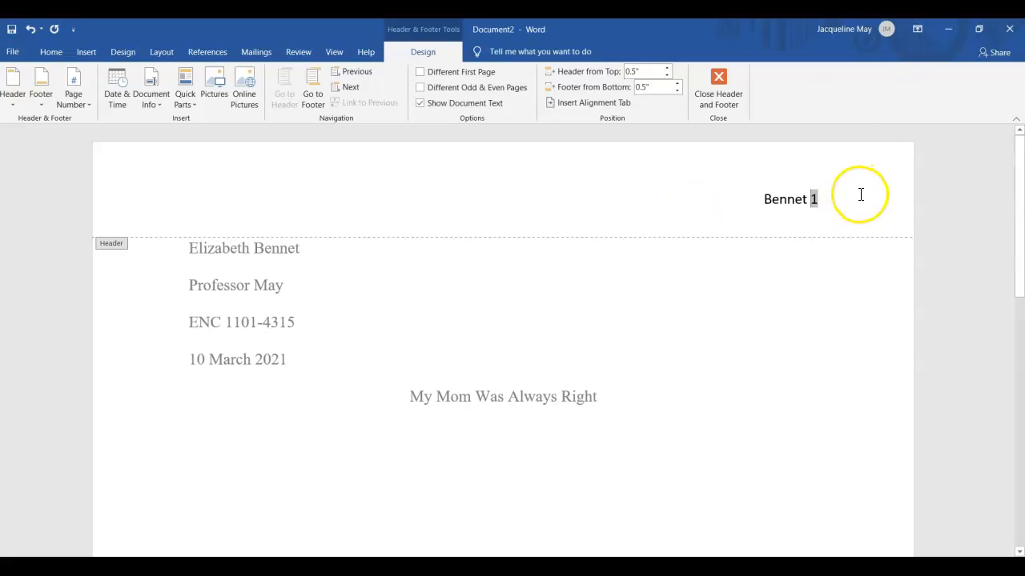
left_click_drag(846, 202, 720, 208)
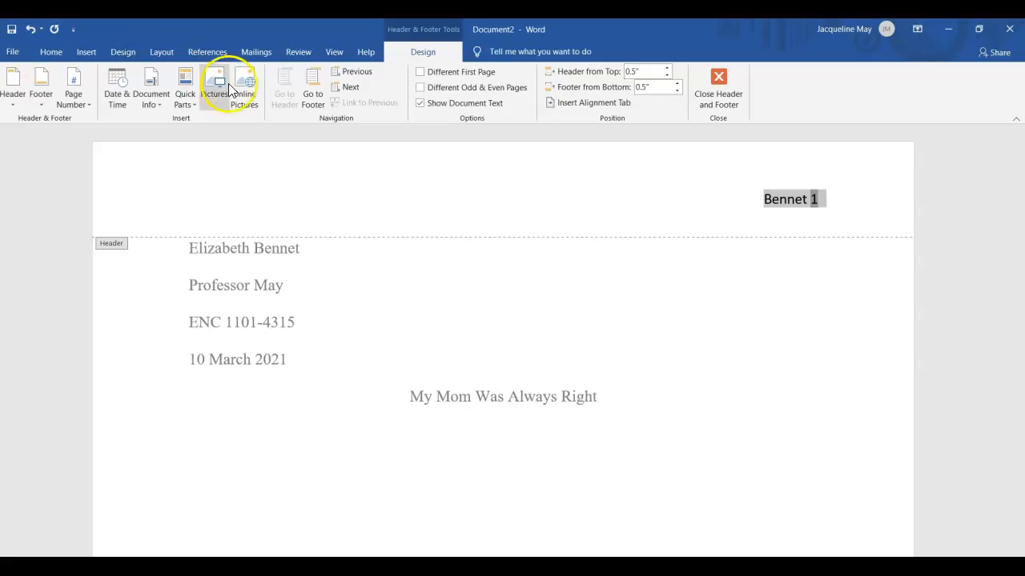
left_click(12, 51)
left_click(12, 58)
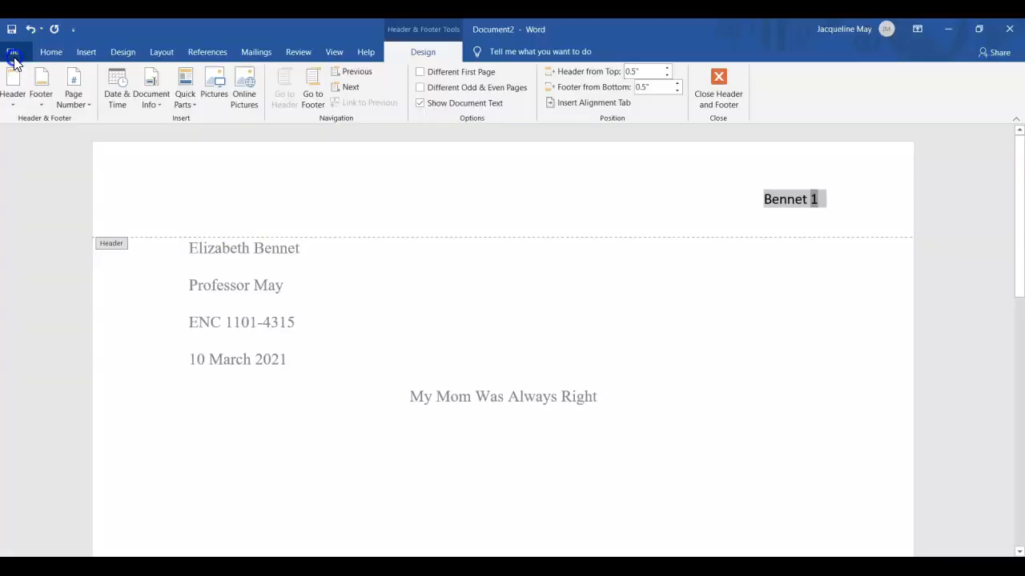
left_click(52, 53)
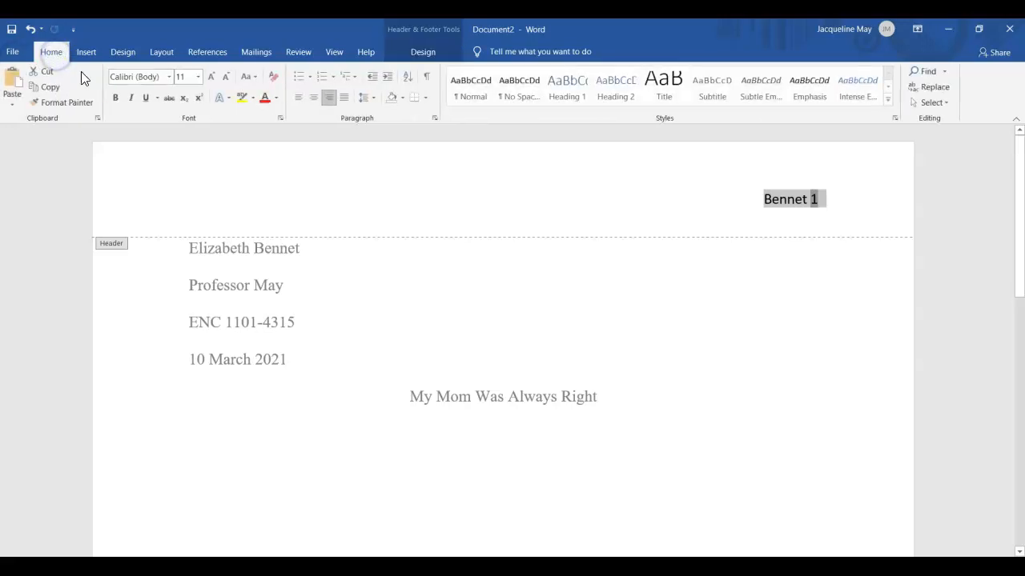
left_click(169, 77)
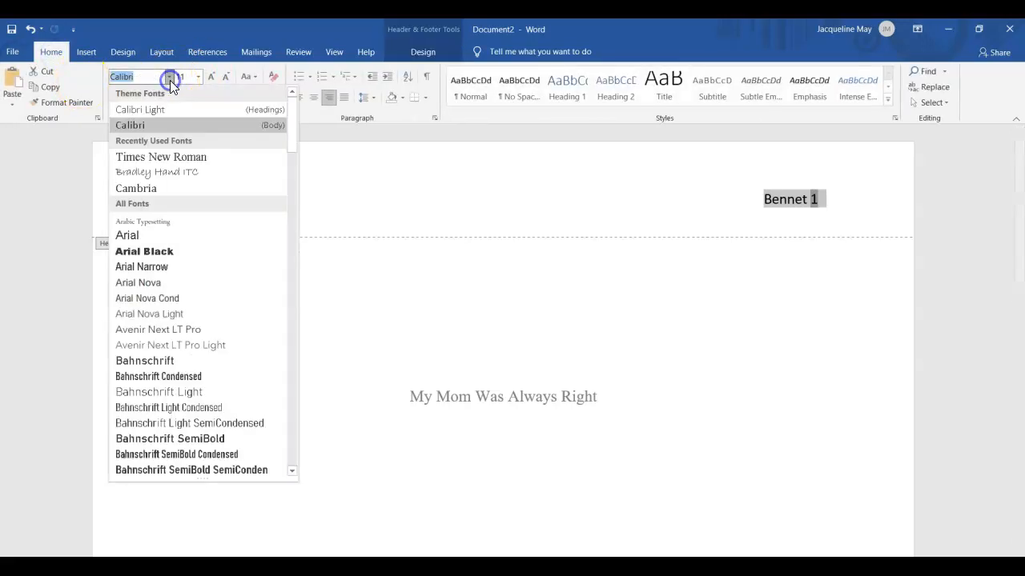
left_click(196, 158)
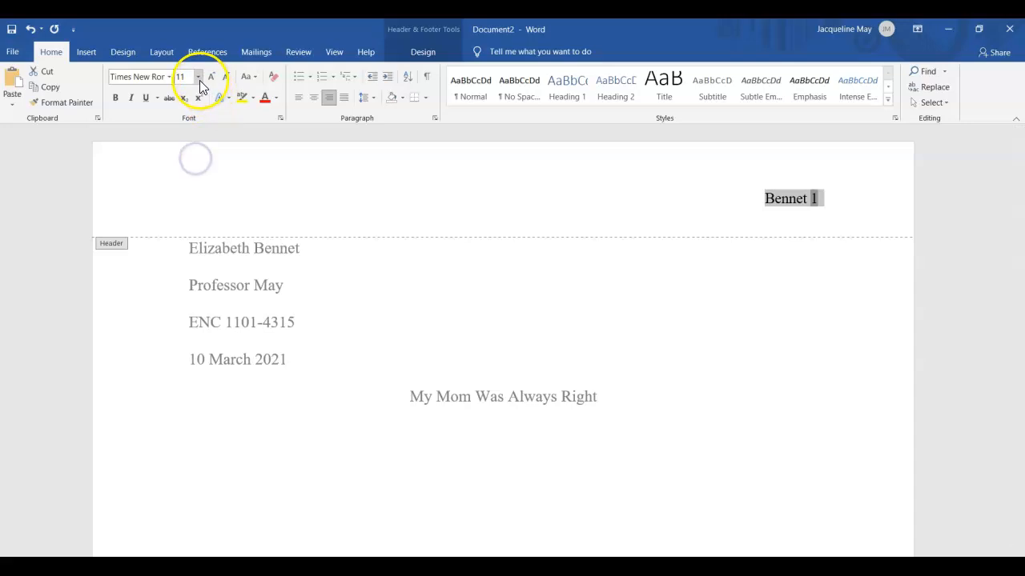
left_click(198, 78)
left_click(182, 146)
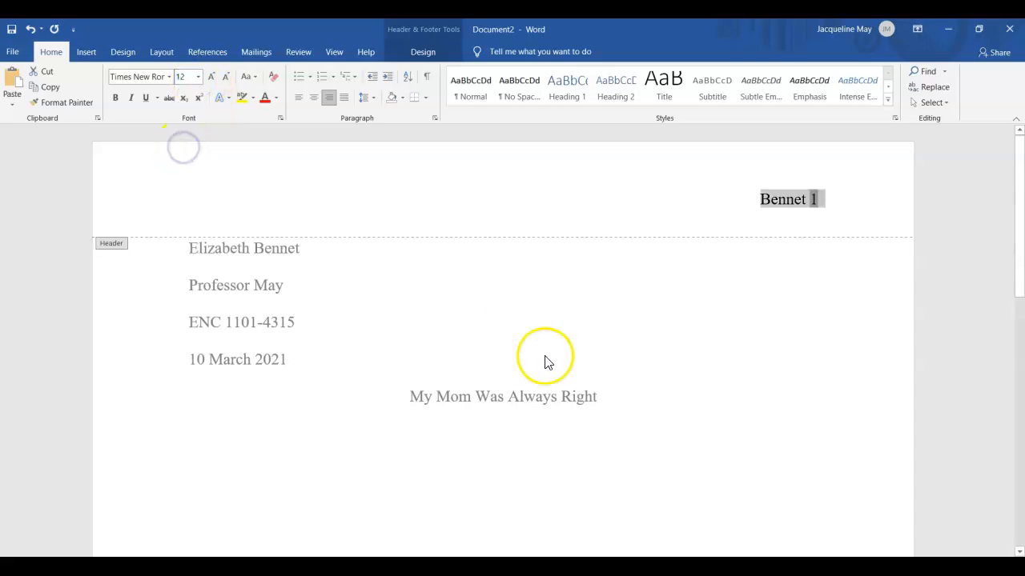
double_click(748, 373)
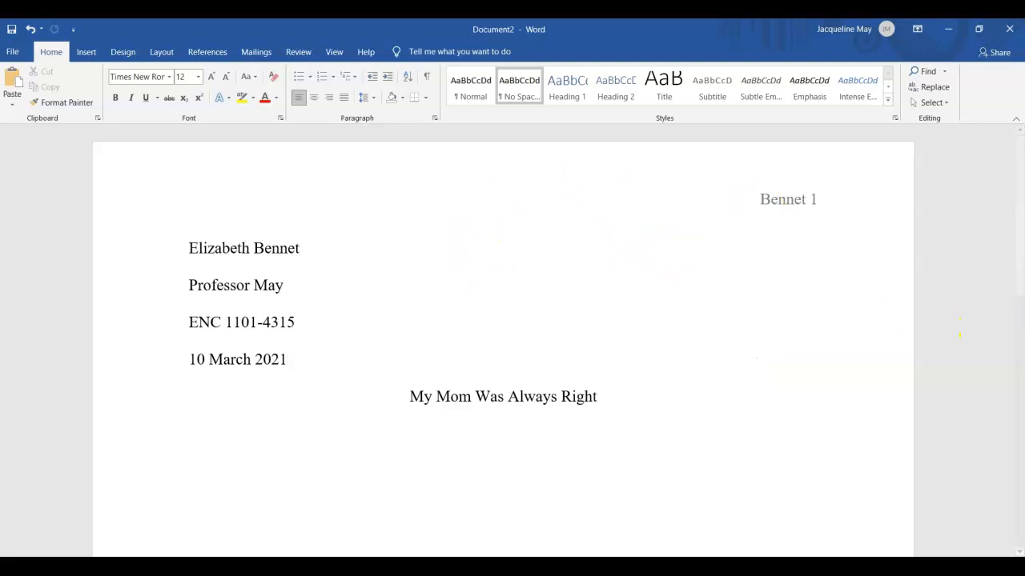
Step: Add blank lines after the title until a second page starts, and check the running header on both pages
left_click(662, 402)
key("Return")
key("Return")
key("Return")
key("Return")
key("Return")
key("Return")
key("Return")
key("Return")
key("Return")
key("Return")
key("Return")
key("Return")
key("Return")
key("Return")
key("Return")
key("Return")
key("Return")
key("Return")
key("Return")
key("Return")
key("Return")
key("Return")
key("Return")
key("Return")
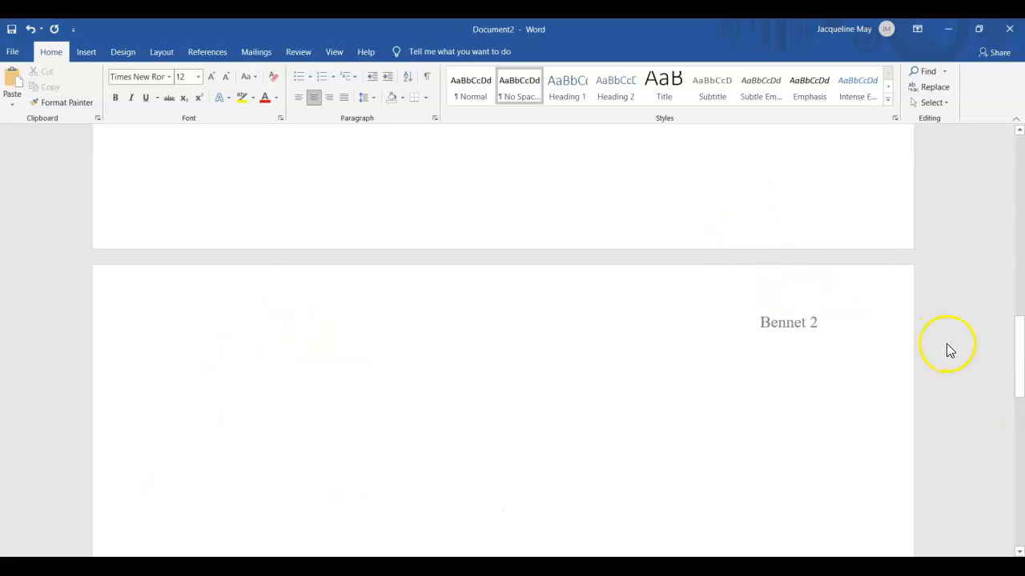
left_click_drag(1018, 349, 1019, 180)
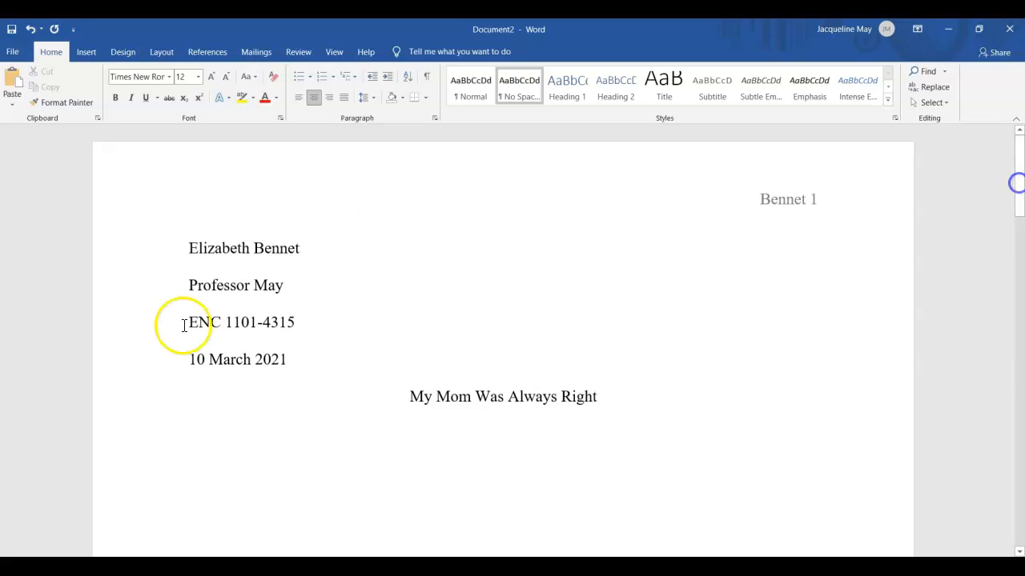